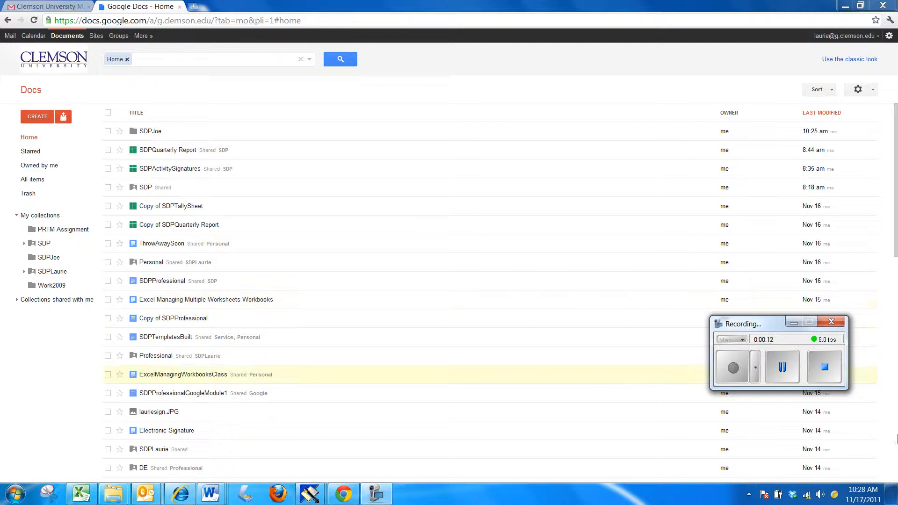
Step: Create a new document from the Clemson University SDPProfessional template
{"action": "left_click", "coordinate": [892, 495]}
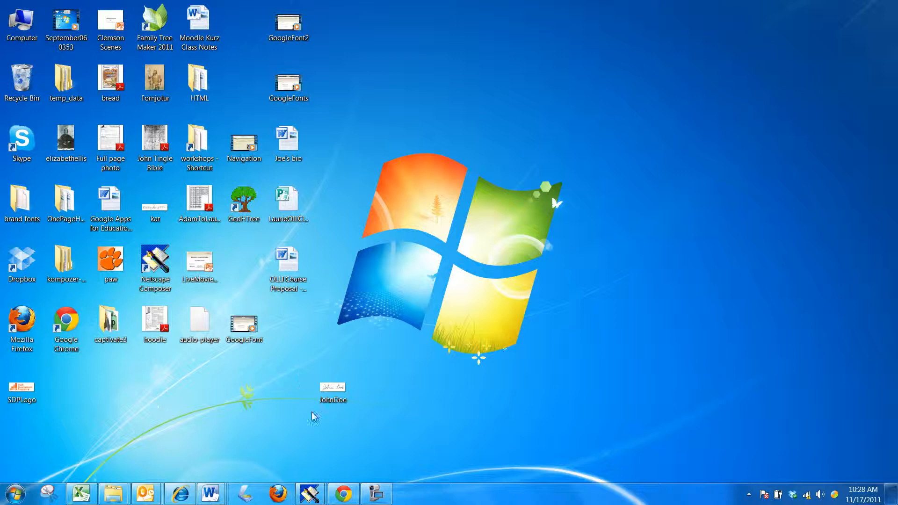
{"action": "left_click", "coordinate": [344, 494]}
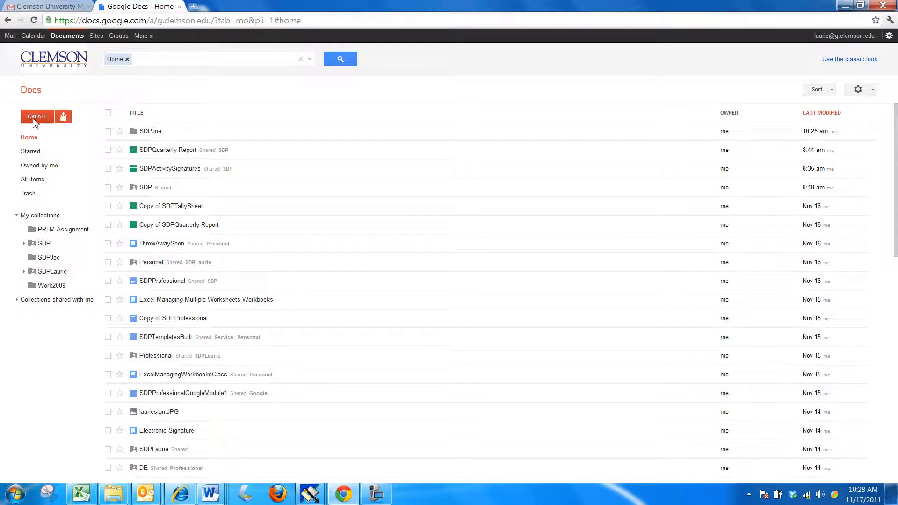
{"action": "left_click", "coordinate": [38, 119]}
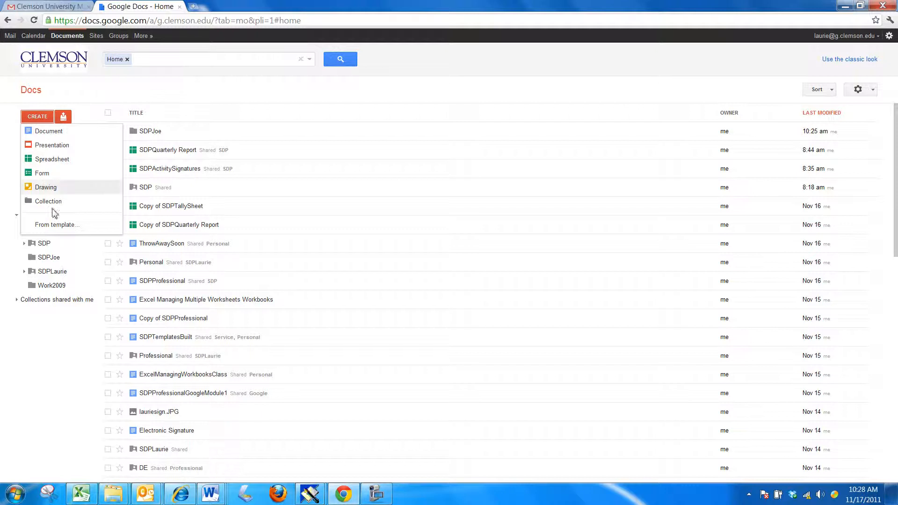
{"action": "left_click", "coordinate": [57, 226]}
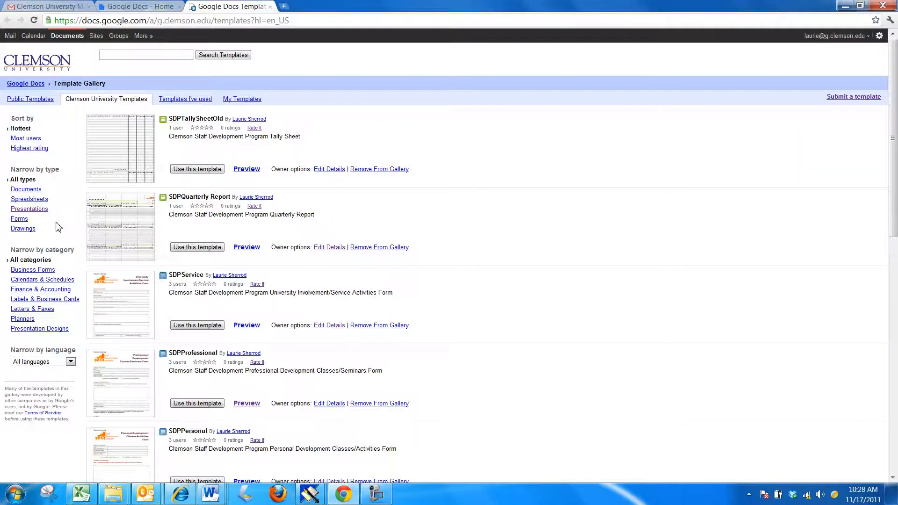
{"action": "left_click", "coordinate": [199, 405]}
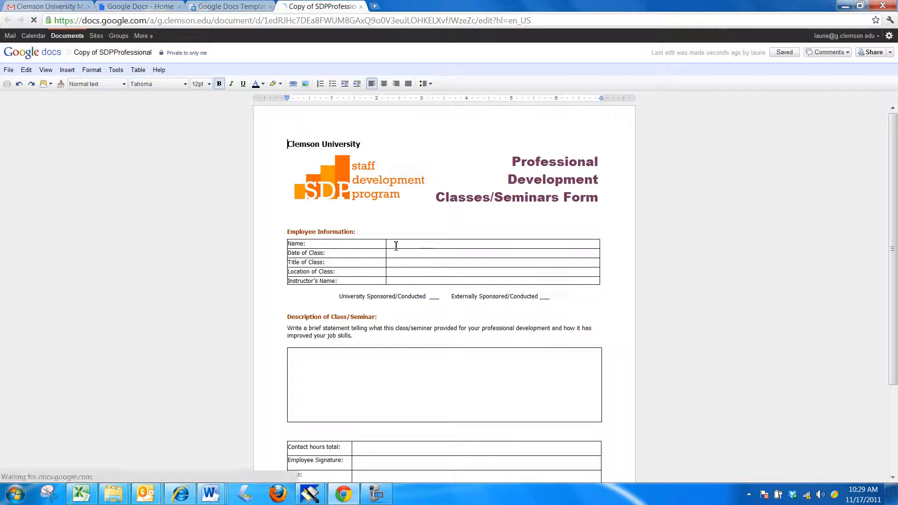
Step: Enter the employee's name in the Employee Information table's Name cell
{"action": "left_click", "coordinate": [401, 246]}
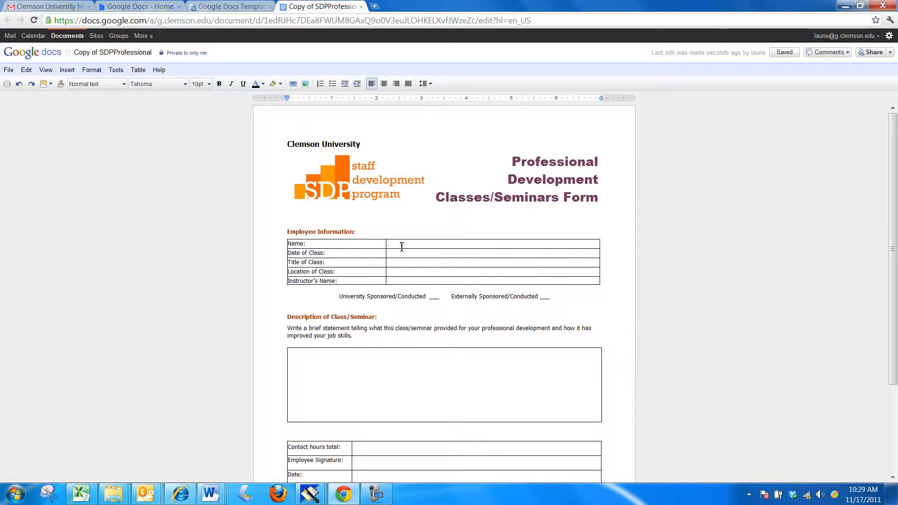
{"action": "type", "text": "Joe Doe"}
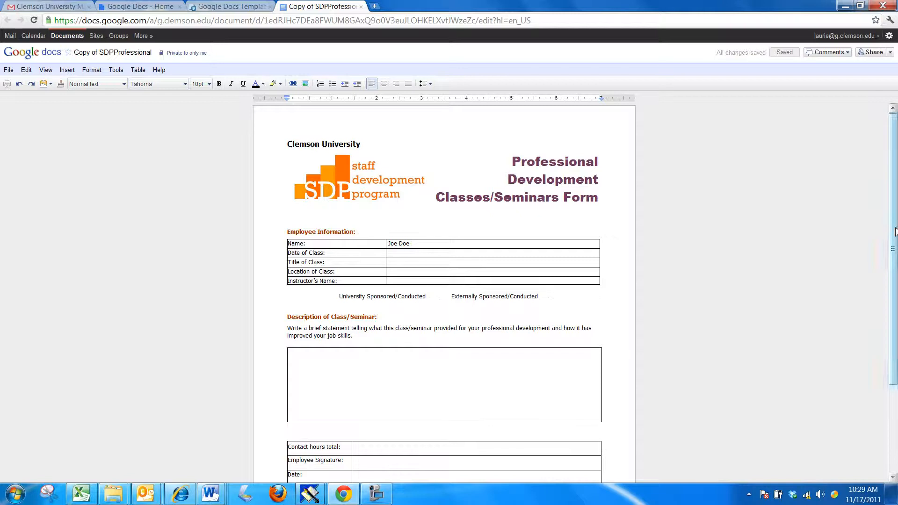
{"action": "scroll", "coordinate": [895, 232], "scroll_direction": "down", "scroll_amount": 5}
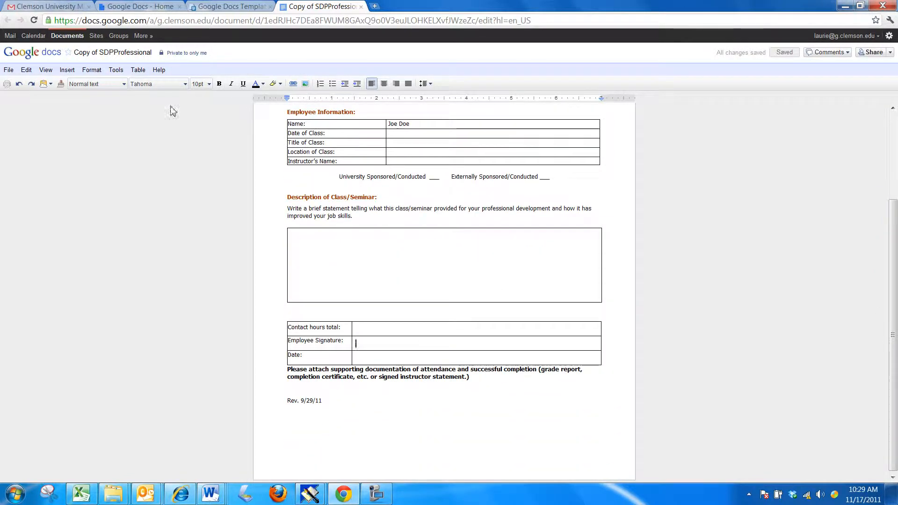
Step: Upload the signature JPEG from the computer into the Employee Signature cell
{"action": "left_click", "coordinate": [71, 73]}
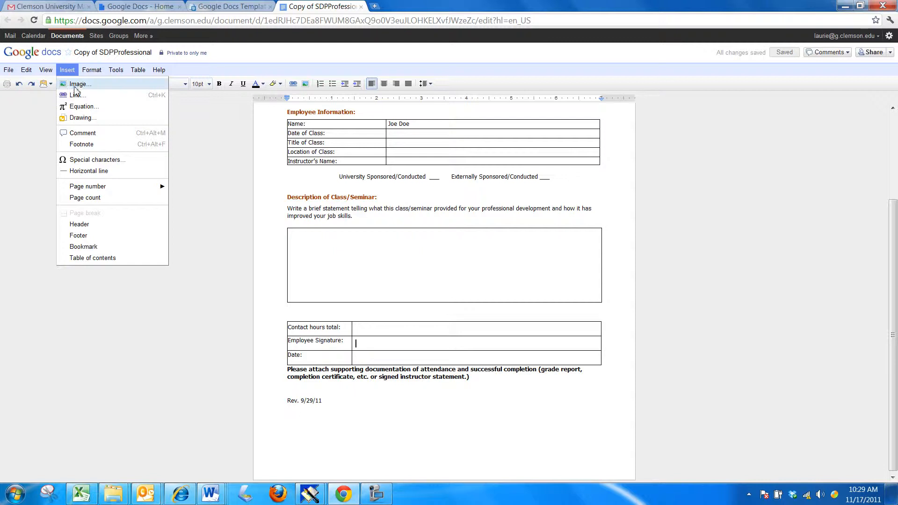
{"action": "left_click", "coordinate": [77, 84]}
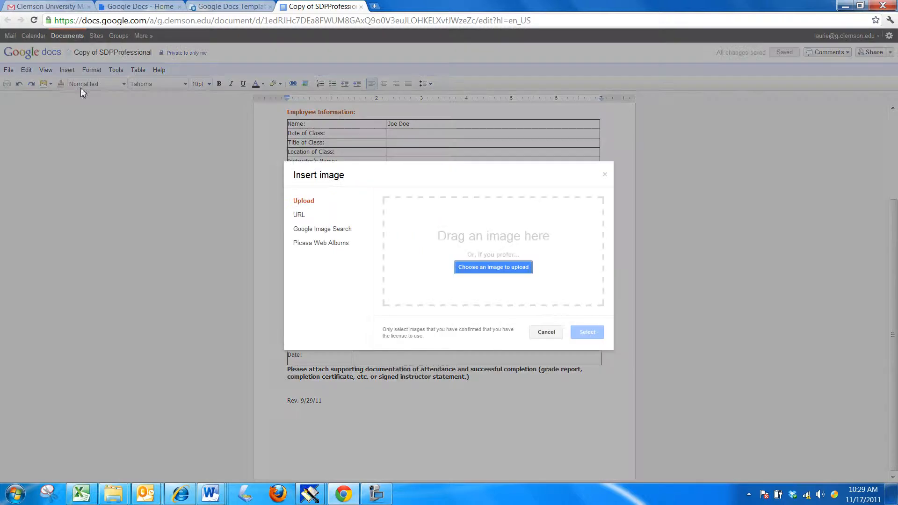
{"action": "left_click", "coordinate": [494, 268]}
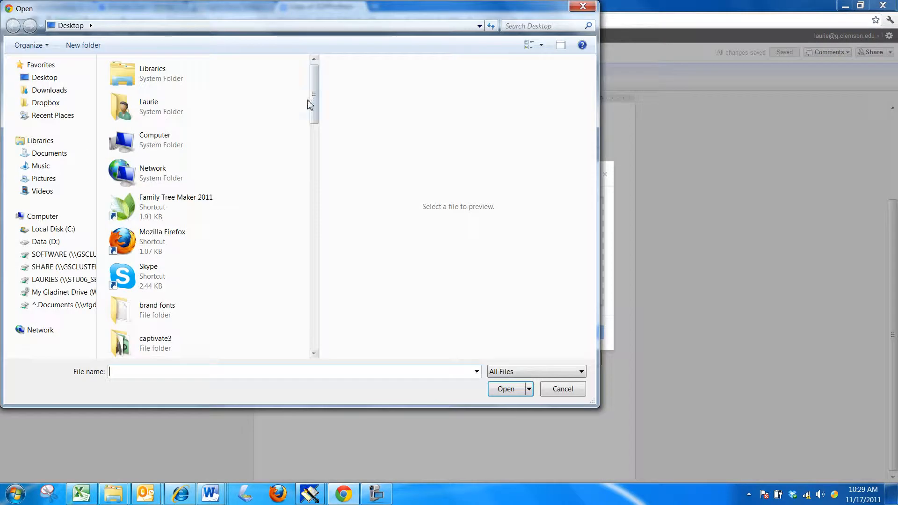
{"action": "left_click_drag", "start_coordinate": [313, 104], "coordinate": [304, 276]}
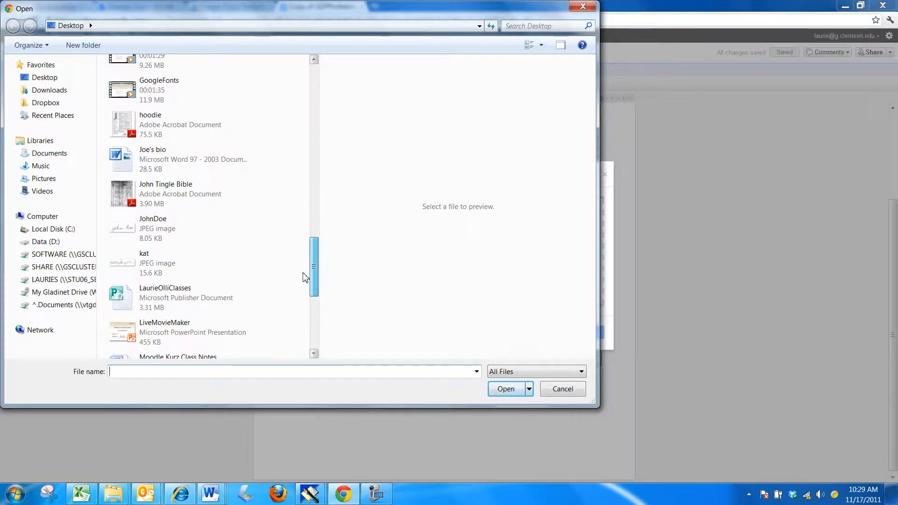
{"action": "left_click", "coordinate": [145, 230]}
{"action": "left_click", "coordinate": [506, 389]}
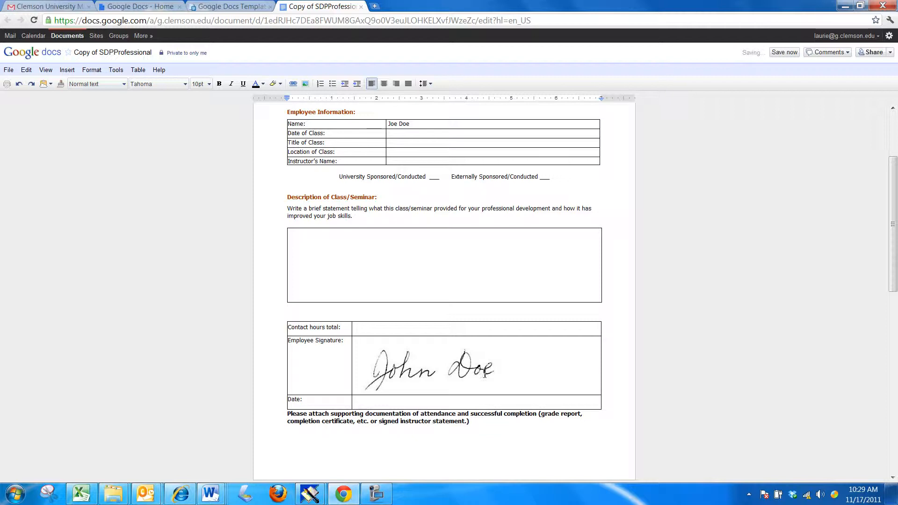
Step: Shrink the signature image to fit the signature row
{"action": "left_click", "coordinate": [482, 375]}
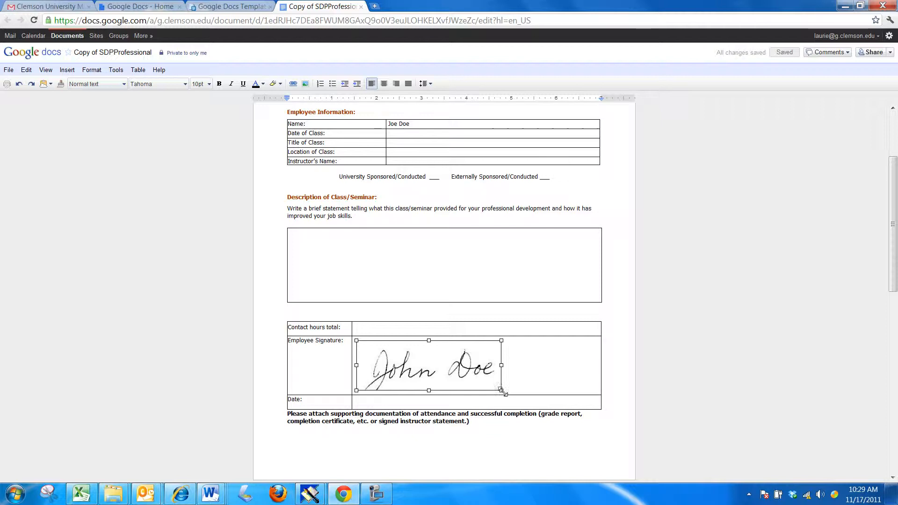
{"action": "left_click_drag", "start_coordinate": [501, 390], "coordinate": [433, 367]}
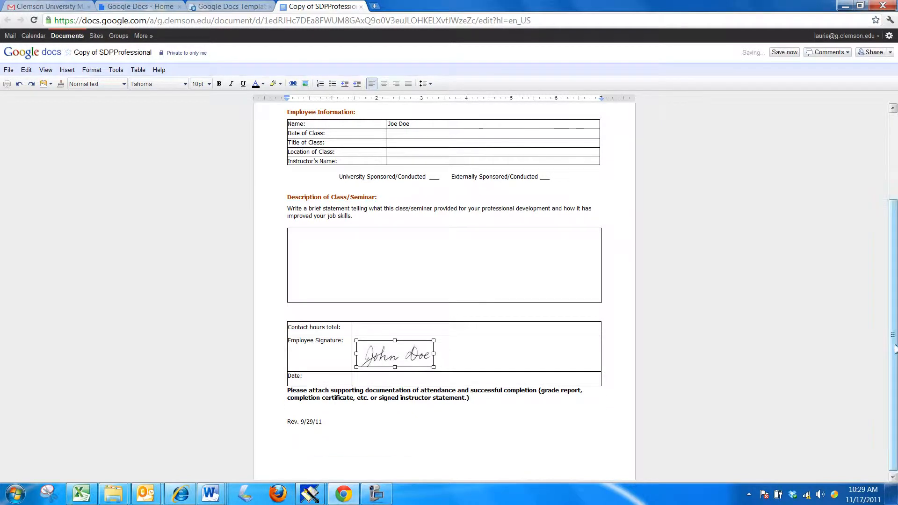
{"action": "left_click_drag", "start_coordinate": [893, 351], "coordinate": [884, 197]}
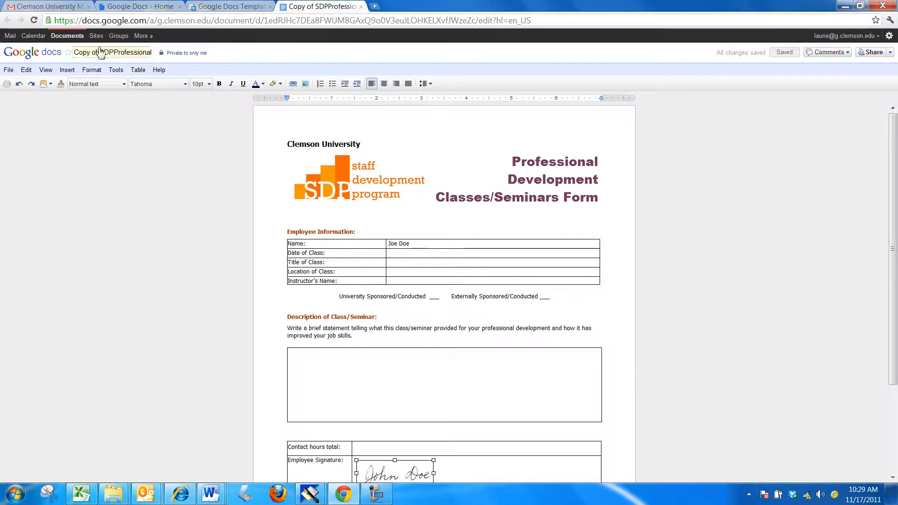
Step: Rename 'Copy of SDPProfessional' to 'SDPProfessionalBlank'
{"action": "left_click", "coordinate": [9, 72]}
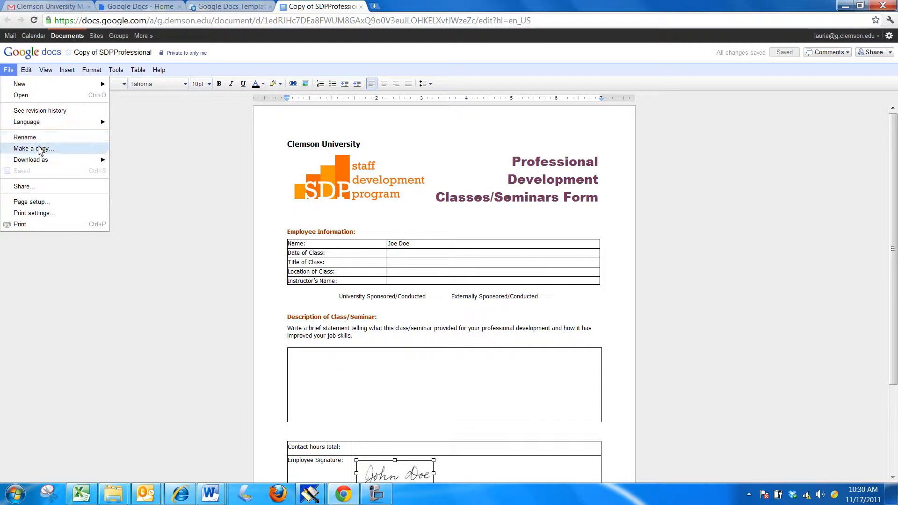
{"action": "left_click", "coordinate": [25, 137]}
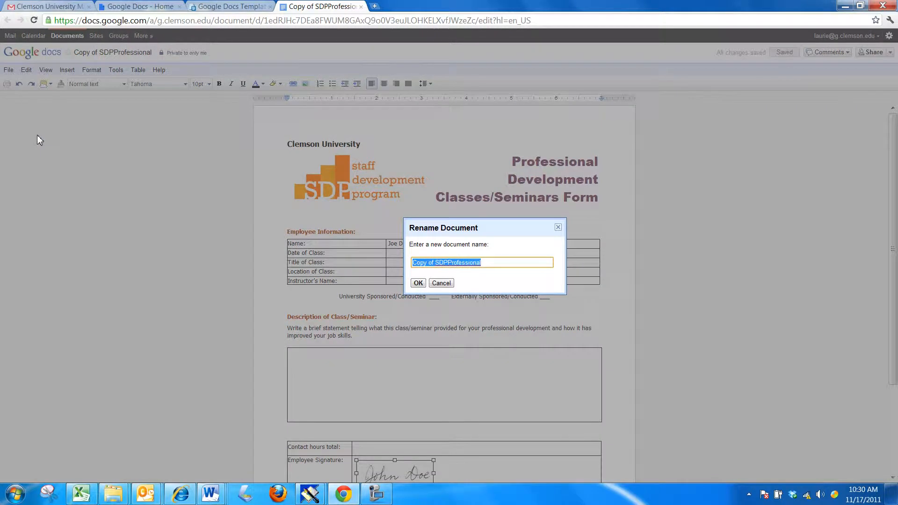
{"action": "type", "text": "SDP"}
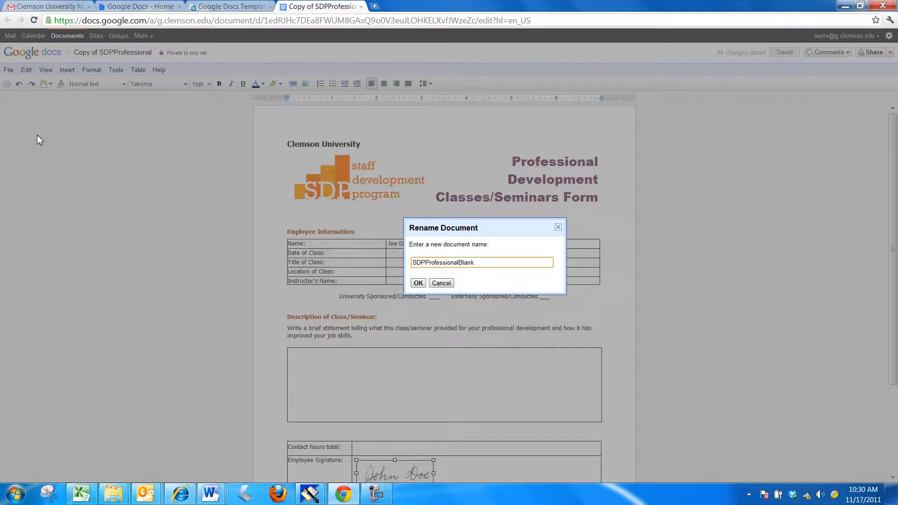
{"action": "left_click", "coordinate": [418, 283]}
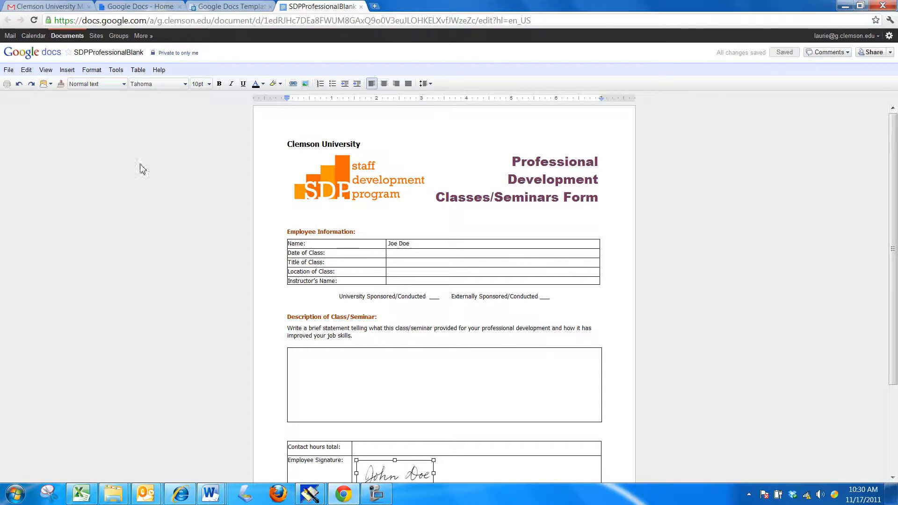
Step: Duplicate SDPProfessionalBlank as 'Copy of SDPProfessionalBlank' in a new tab
{"action": "left_click", "coordinate": [10, 71]}
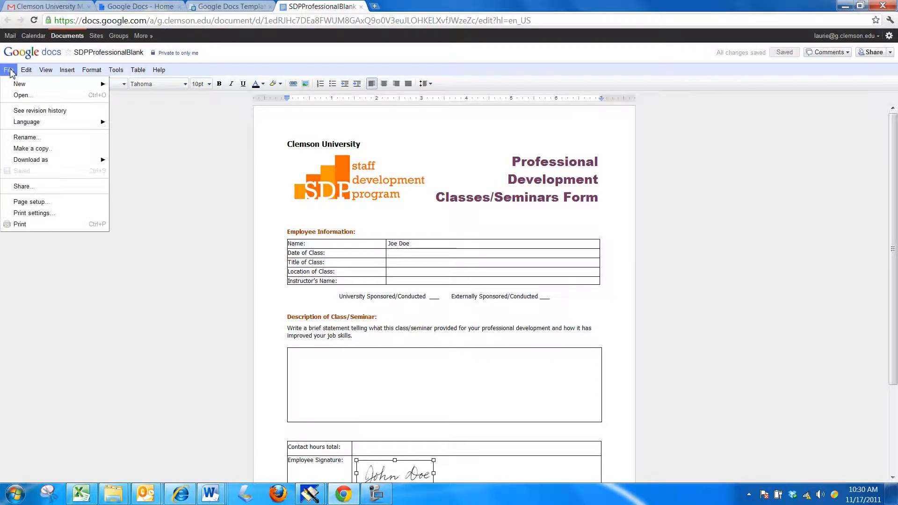
{"action": "left_click", "coordinate": [43, 149]}
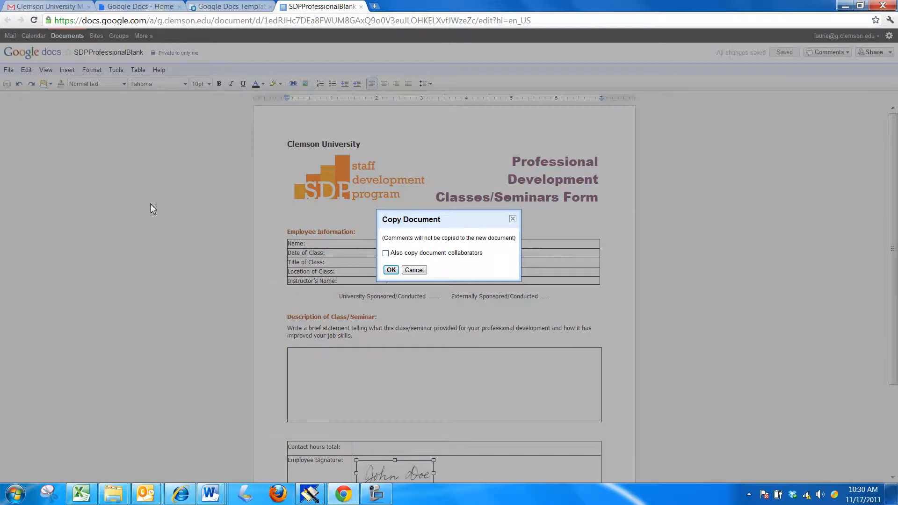
{"action": "left_click", "coordinate": [392, 271]}
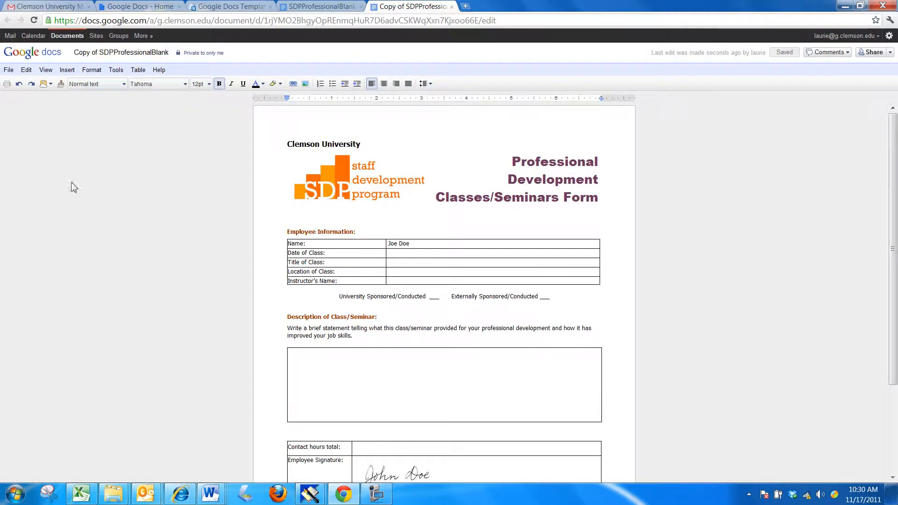
Step: Start renaming the copy to SDPProfessionalActivity2 in the Rename Document box
{"action": "left_click", "coordinate": [8, 69]}
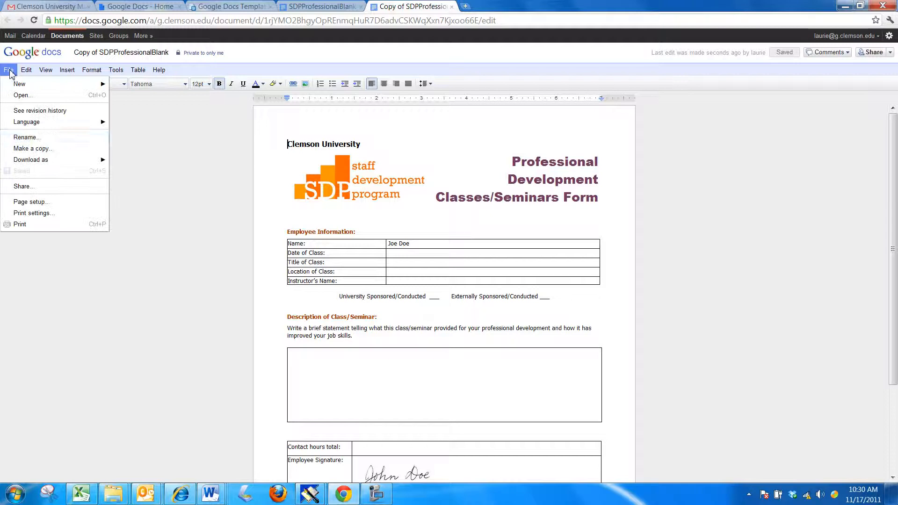
{"action": "left_click", "coordinate": [40, 138]}
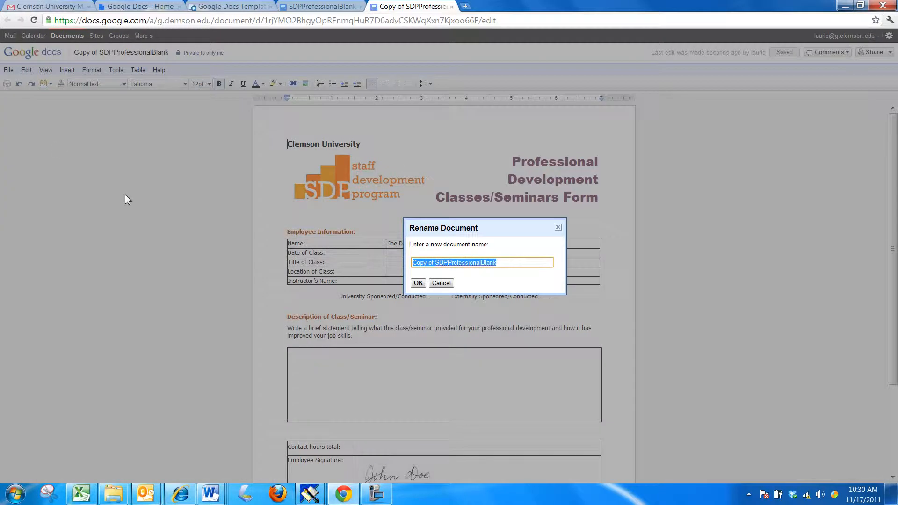
{"action": "type", "text": "SDPProf"}
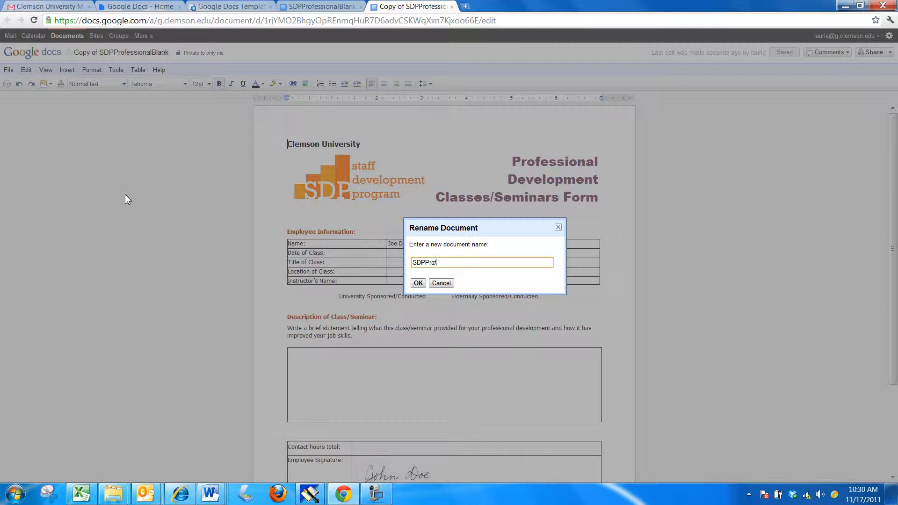
{"action": "type", "text": "essionalActivity2"}
Step: Confirm the SDPProfessionalActivity2 name, then enter the class date, title 'Getting started' and location
{"action": "left_click", "coordinate": [420, 283]}
{"action": "left_click", "coordinate": [407, 255]}
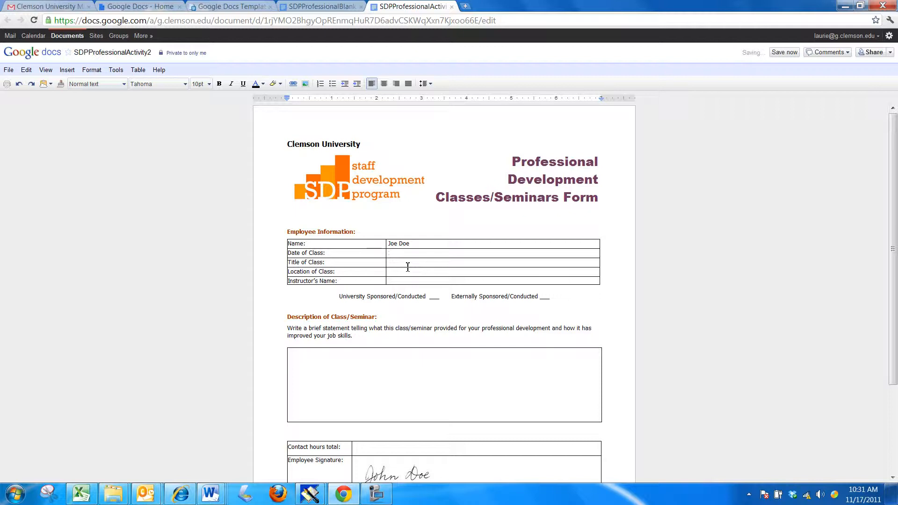
{"action": "type", "text": "11/17/201"}
{"action": "key", "text": "Tab"}
{"action": "key", "text": "Tab"}
{"action": "type", "text": "Getting started"}
{"action": "key", "text": "Tab"}
{"action": "key", "text": "Tab"}
{"action": "key", "text": "Tab"}
{"action": "key", "text": "Tab"}
Step: Mark the class University Sponsored with an x and describe it as 'Now I can make a graph.'
{"action": "left_click", "coordinate": [436, 298]}
{"action": "type", "text": "x"}
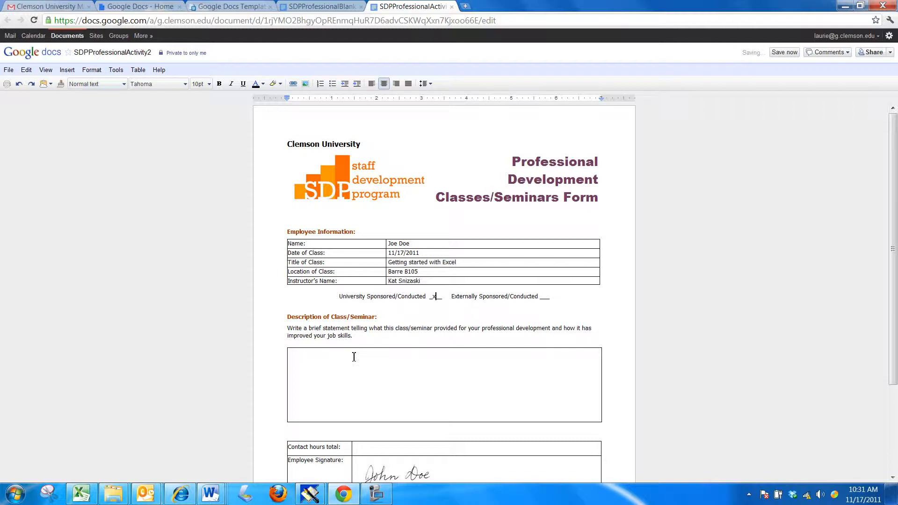
{"action": "left_click", "coordinate": [354, 356]}
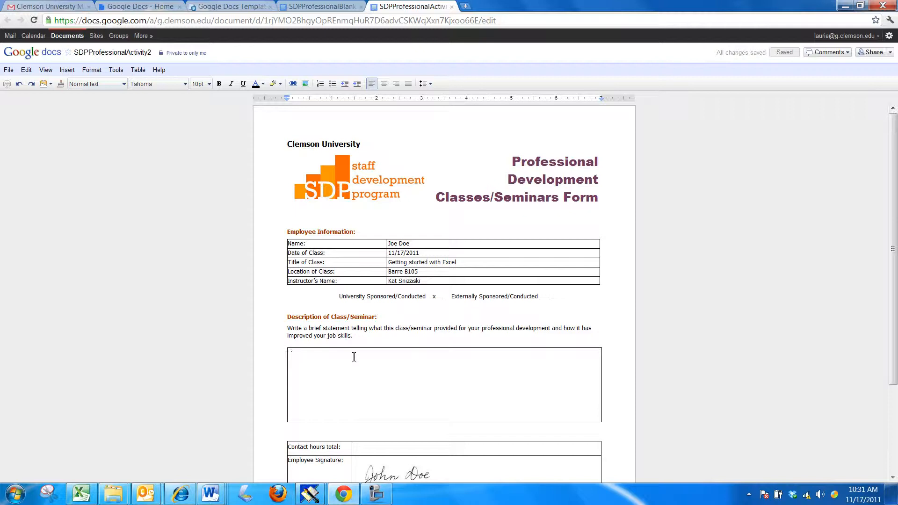
{"action": "type", "text": "Now I can ma"}
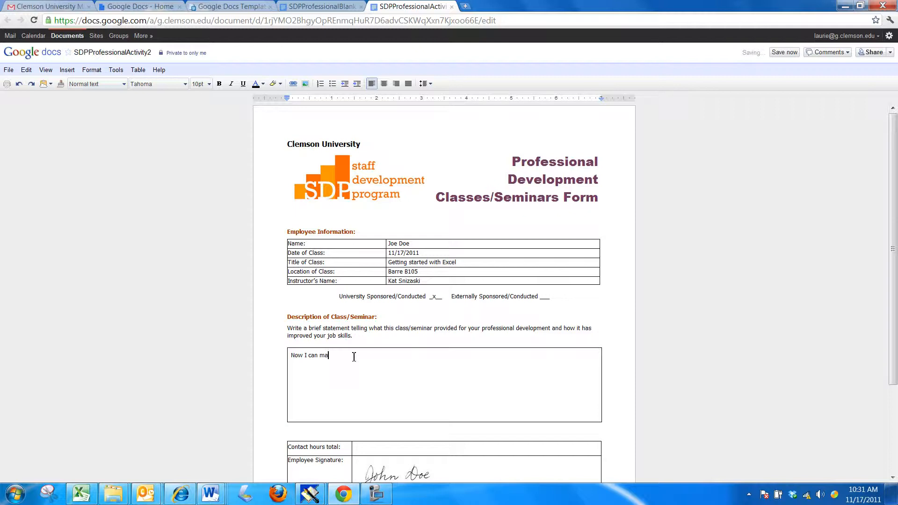
{"action": "type", "text": "ke a graph."}
{"action": "left_click_drag", "start_coordinate": [894, 309], "coordinate": [802, 364]}
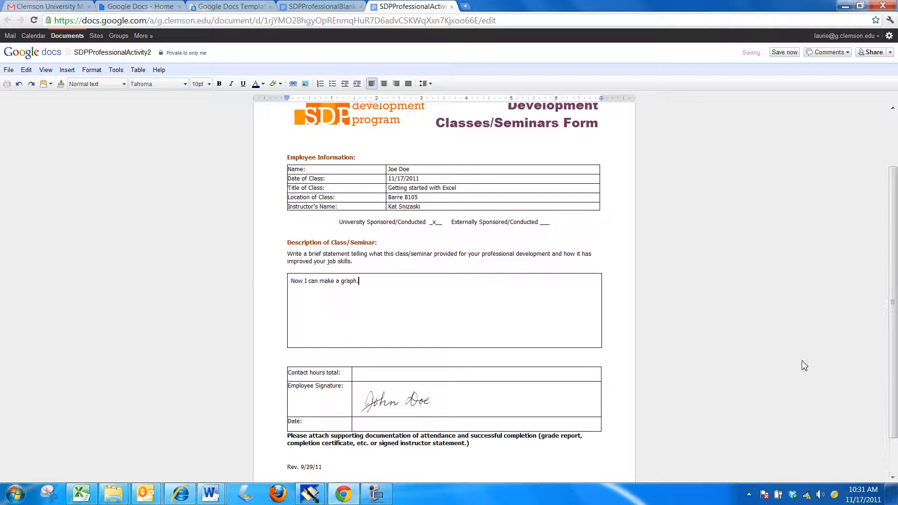
Step: Fill in 2 contact hours and the date 11/17/2011, then save the form
{"action": "left_click", "coordinate": [443, 376]}
{"action": "left_click", "coordinate": [390, 424]}
{"action": "type", "text": "11/17/2011"}
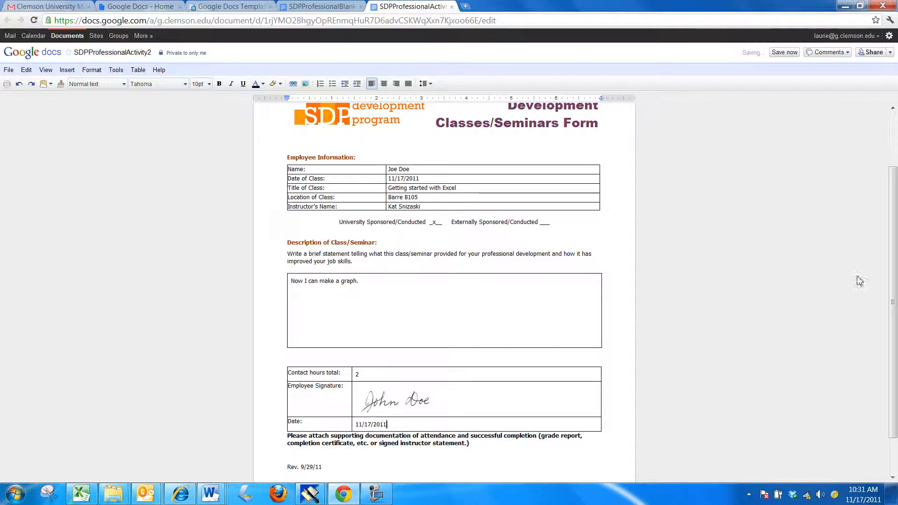
{"action": "left_click_drag", "start_coordinate": [895, 279], "coordinate": [895, 220]}
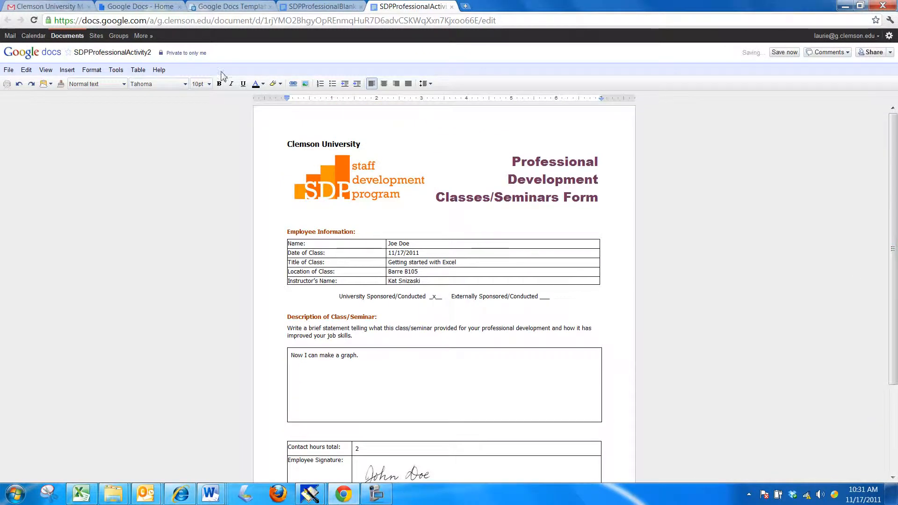
{"action": "left_click", "coordinate": [785, 52]}
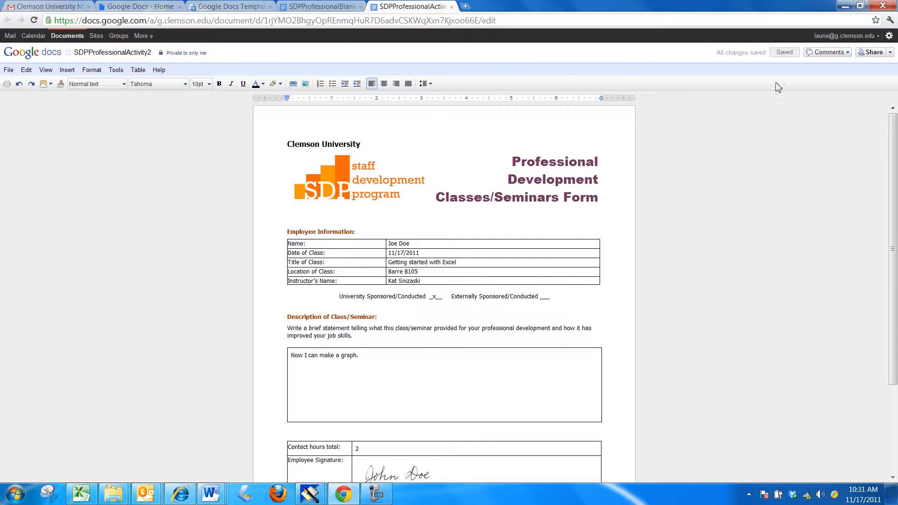
Step: Close the SDPProfessionalActivity2, SDPProfessionalBlank and templates tabs to return to the Docs list
{"action": "left_click", "coordinate": [452, 7]}
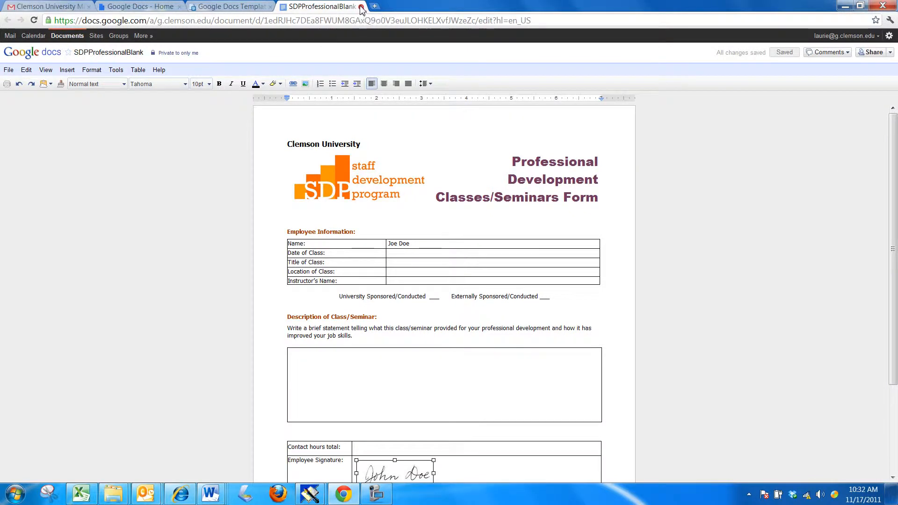
{"action": "left_click", "coordinate": [361, 7]}
{"action": "left_click", "coordinate": [270, 7]}
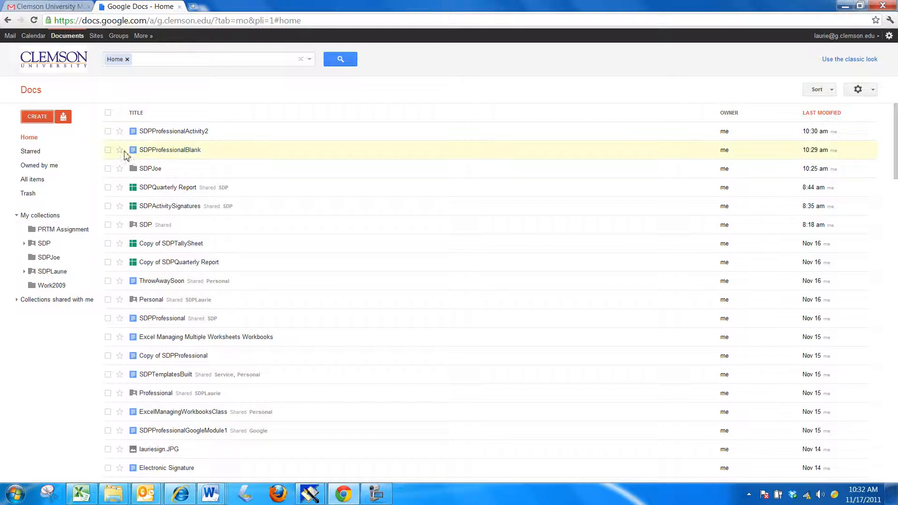
Step: Move SDPProfessionalBlank and SDPProfessionalActivity2 into the SDPJoe collection and view it
{"action": "left_click_drag", "start_coordinate": [134, 155], "coordinate": [55, 257]}
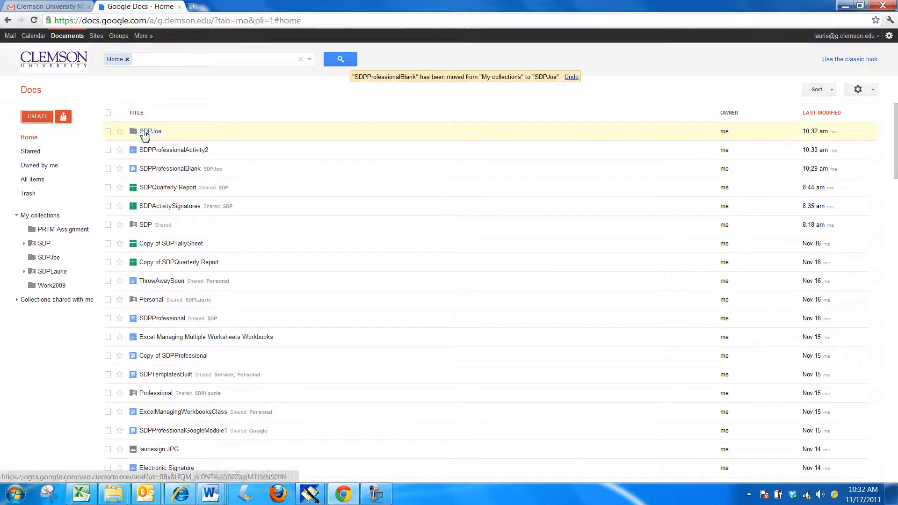
{"action": "left_click_drag", "start_coordinate": [145, 133], "coordinate": [52, 257]}
{"action": "left_click", "coordinate": [51, 259]}
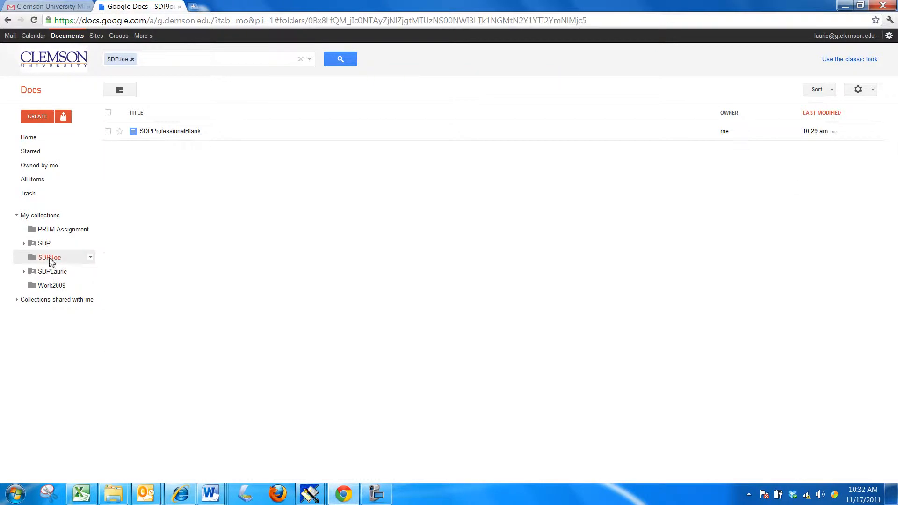
{"action": "left_click", "coordinate": [34, 139]}
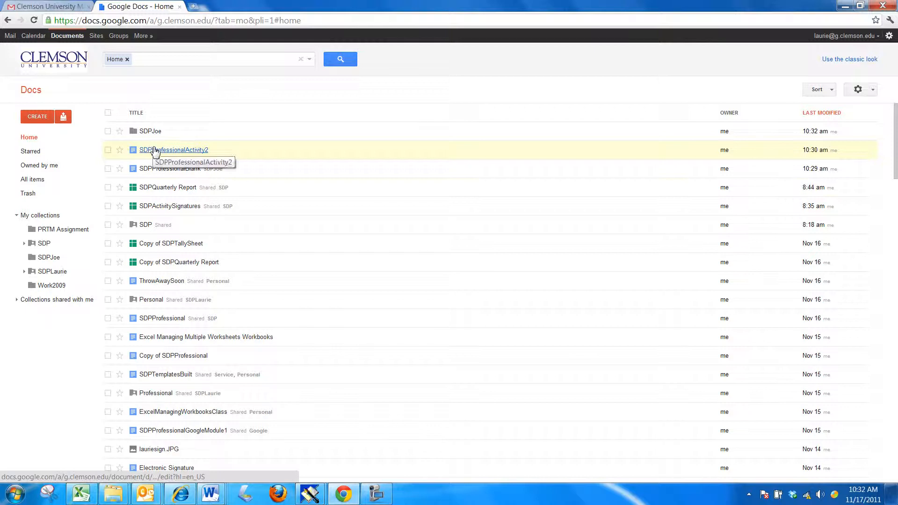
{"action": "left_click_drag", "start_coordinate": [156, 150], "coordinate": [56, 259]}
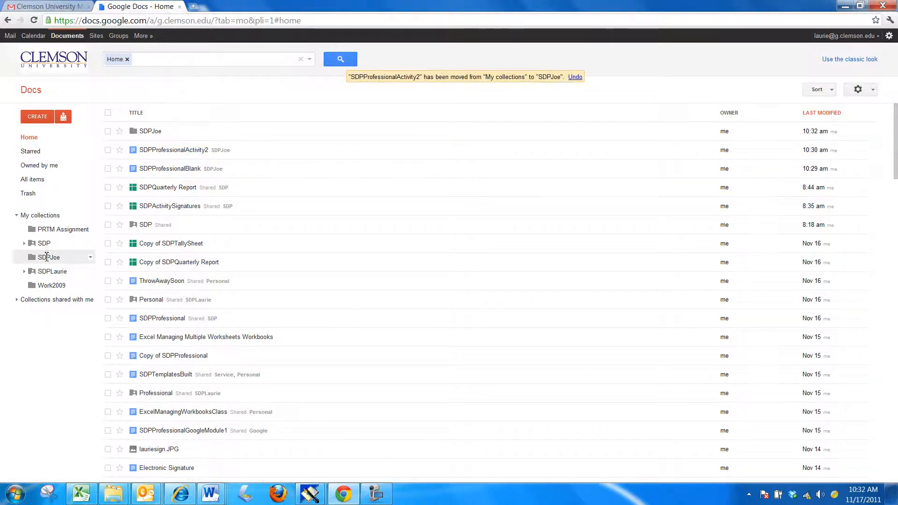
{"action": "left_click", "coordinate": [47, 257]}
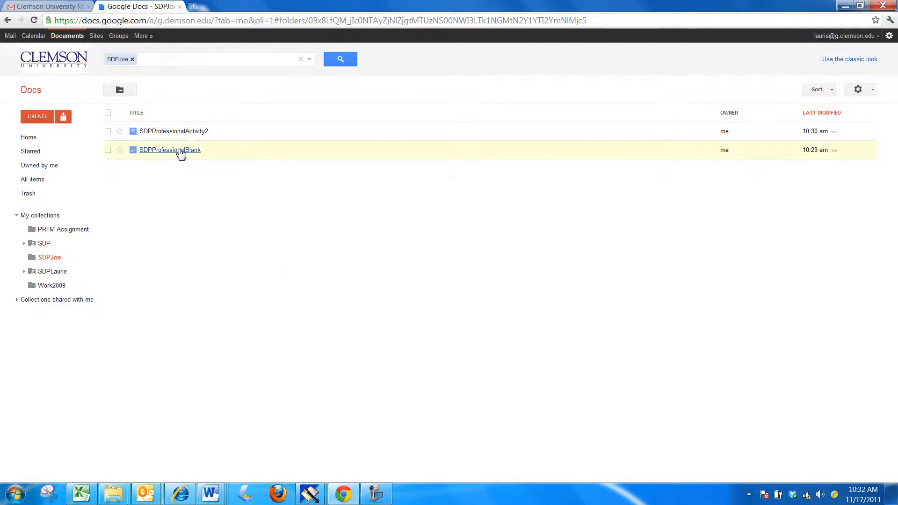
Step: Open SDPProfessionalBlank and duplicate it as 'Copy of SDPProfessionalBlank'
{"action": "left_click", "coordinate": [182, 151]}
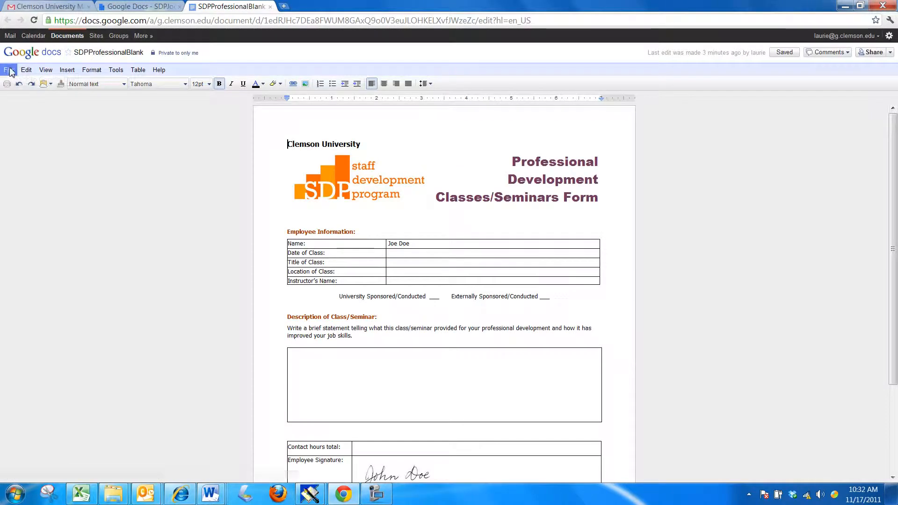
{"action": "left_click", "coordinate": [9, 70]}
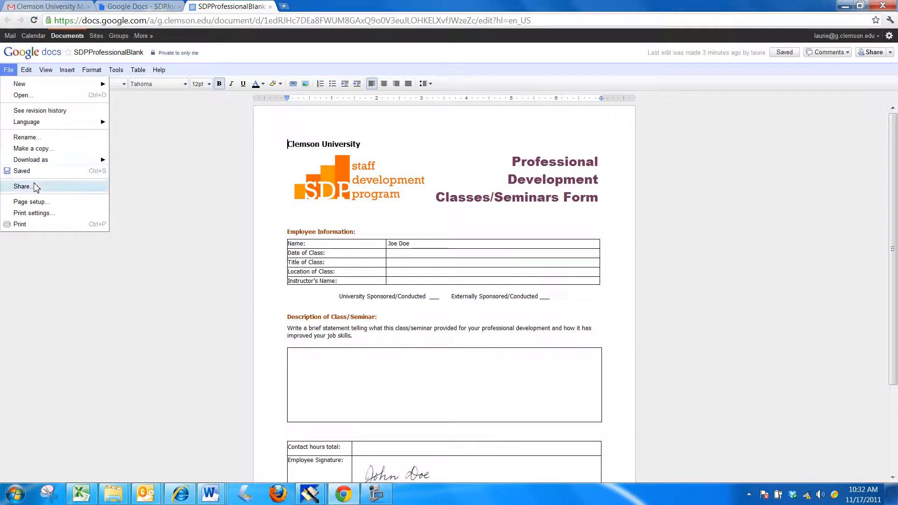
{"action": "left_click", "coordinate": [32, 149]}
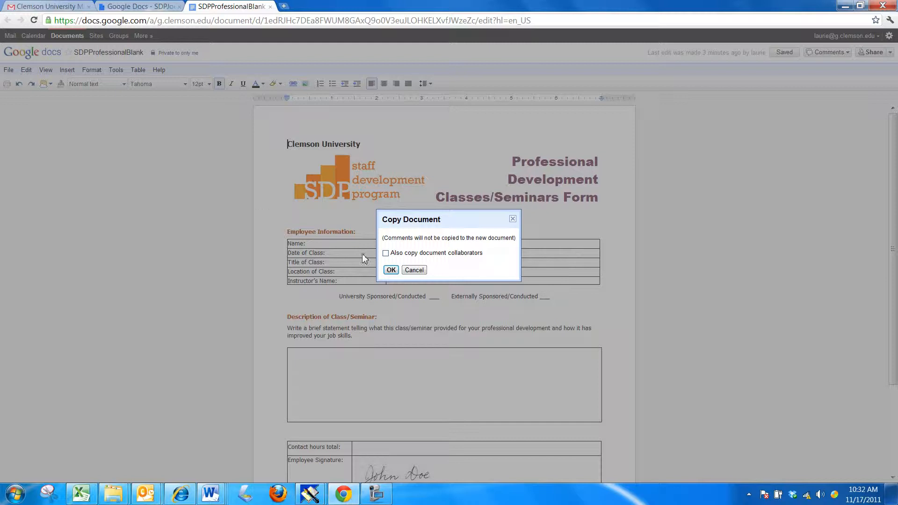
{"action": "left_click", "coordinate": [391, 270]}
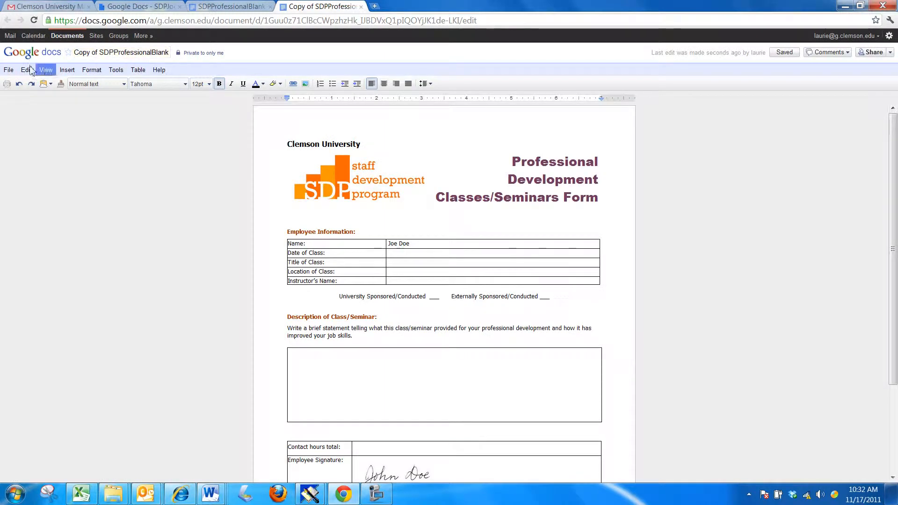
Step: Rename the copy to 'SDPProfessionalActivity3' and close the SDPProfessionalBlank tab
{"action": "left_click", "coordinate": [8, 70]}
{"action": "left_click", "coordinate": [19, 135]}
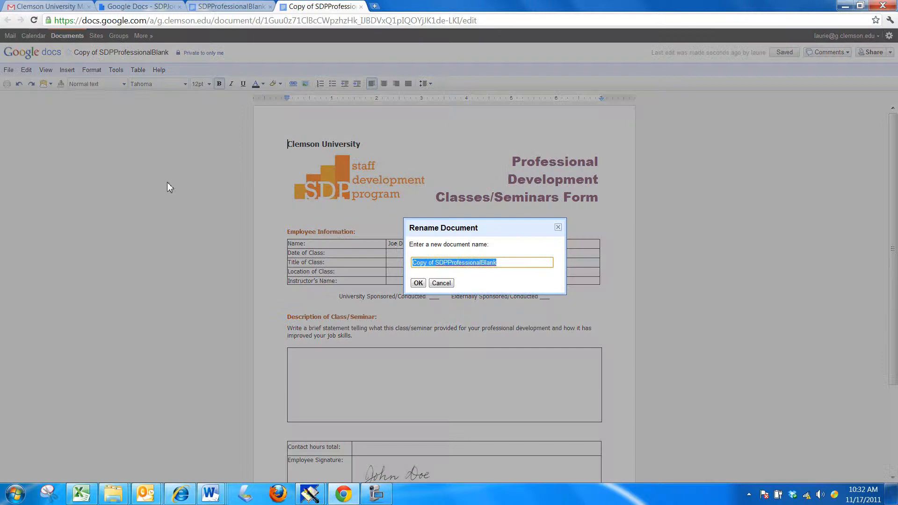
{"action": "type", "text": "SDPP"}
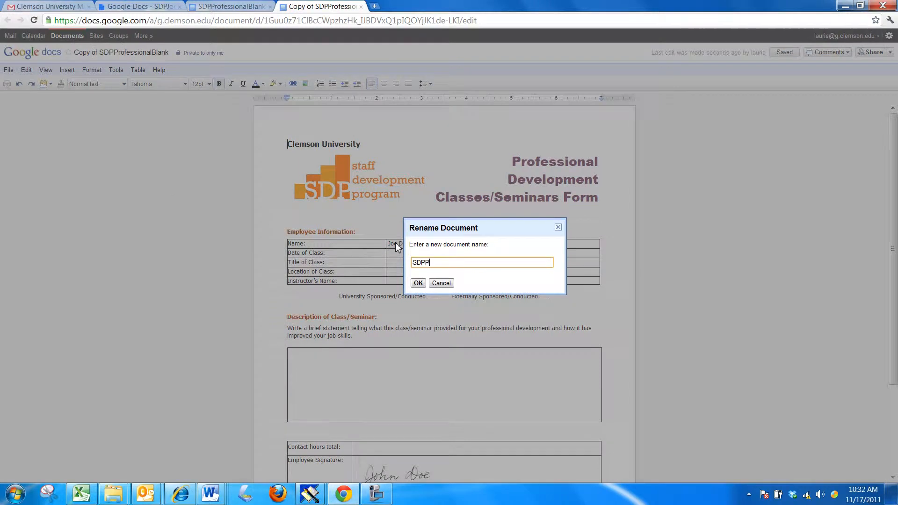
{"action": "type", "text": "rofessionalActivity3"}
{"action": "left_click", "coordinate": [419, 283]}
{"action": "left_click_drag", "start_coordinate": [894, 265], "coordinate": [894, 220]}
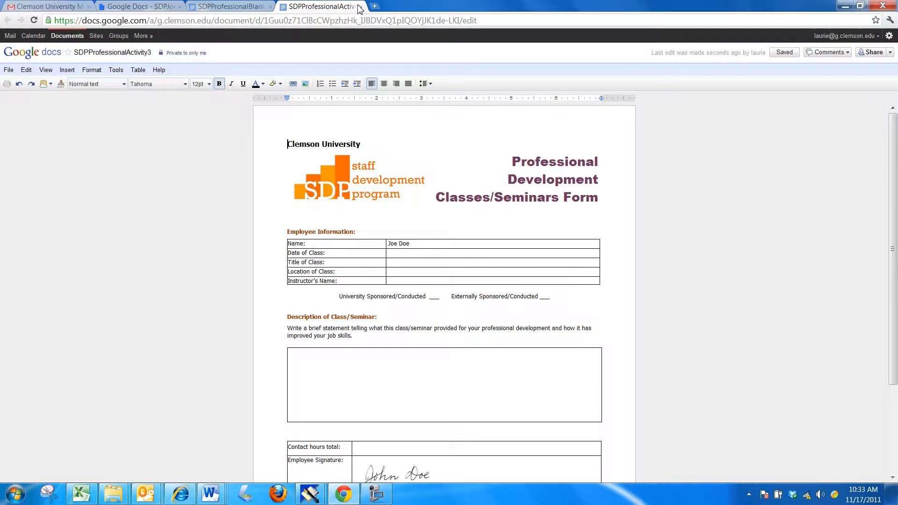
{"action": "left_click", "coordinate": [270, 6]}
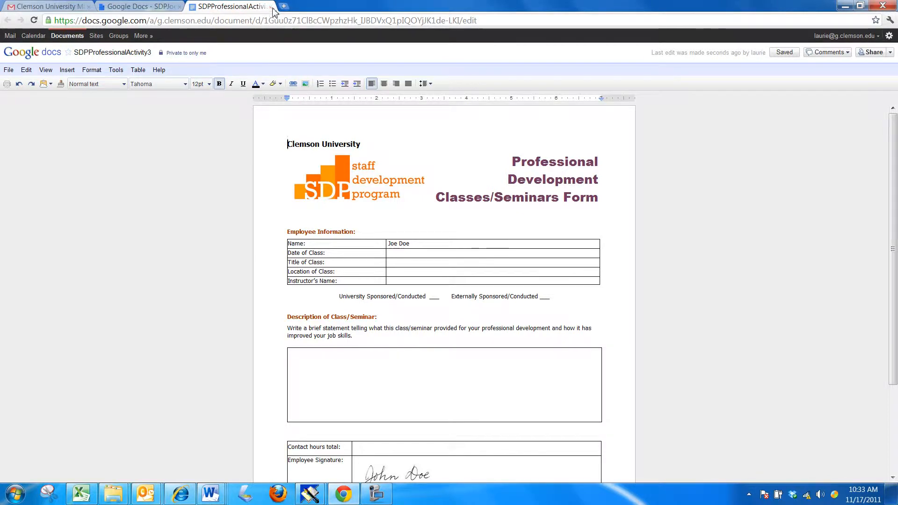
Step: Close SDPProfessionalActivity3, then drag it from the Home list into the SDPJoe collection
{"action": "left_click", "coordinate": [270, 6]}
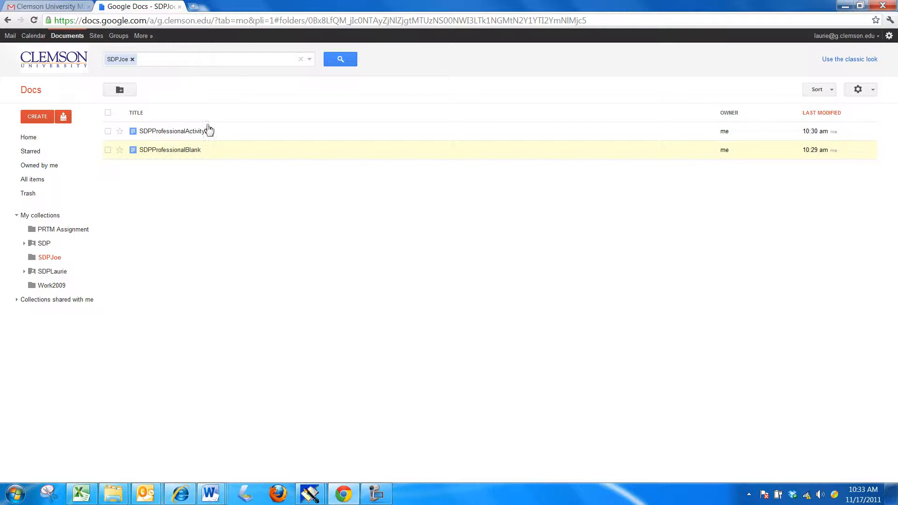
{"action": "left_click", "coordinate": [30, 138]}
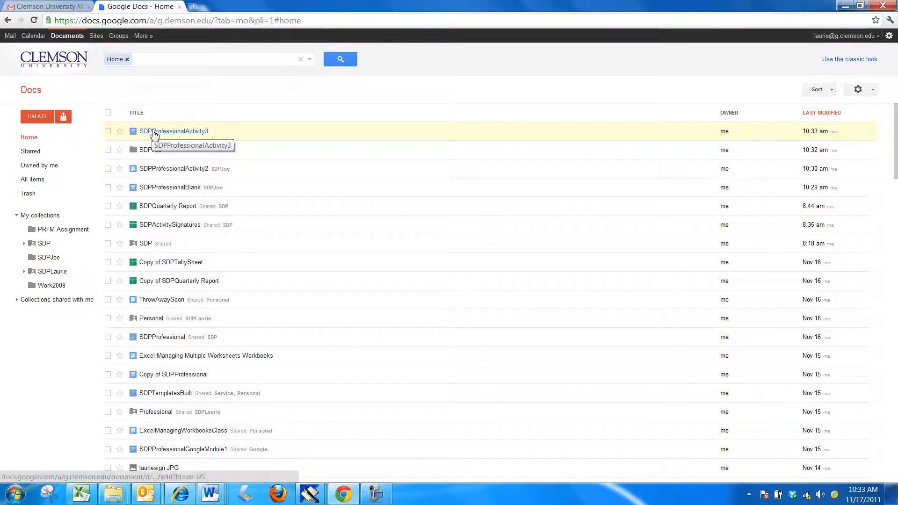
{"action": "left_click_drag", "start_coordinate": [154, 134], "coordinate": [48, 261]}
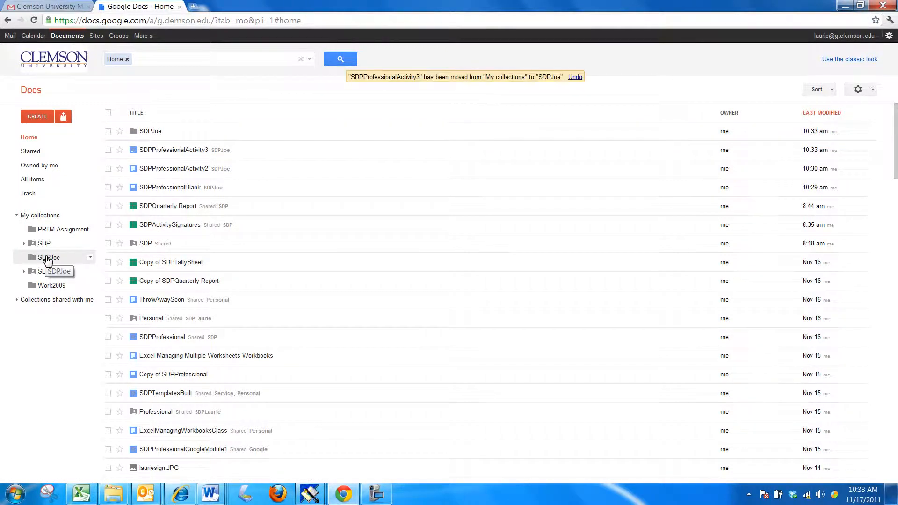
{"action": "left_click", "coordinate": [48, 260]}
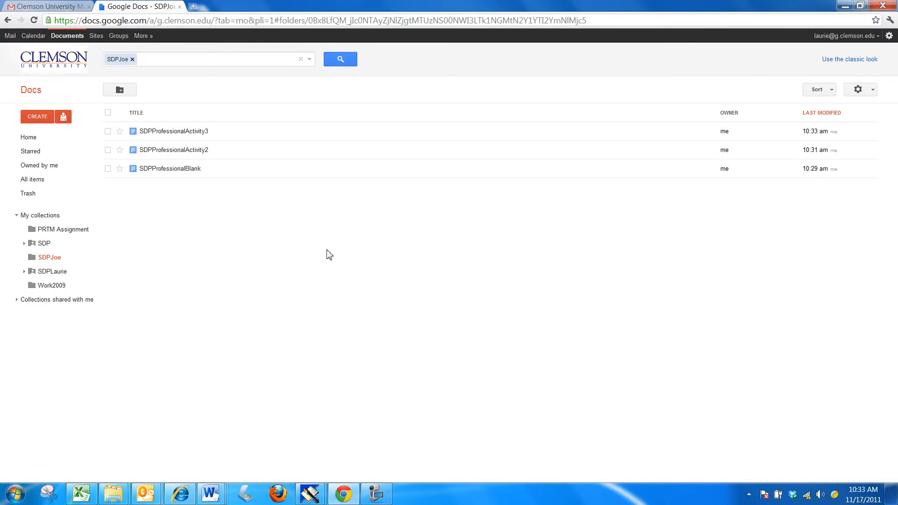
Step: Display SDPJoe listing SDPProfessionalActivity3, SDPProfessionalActivity2 and SDPProfessionalBlank
{"action": "left_click", "coordinate": [376, 494]}
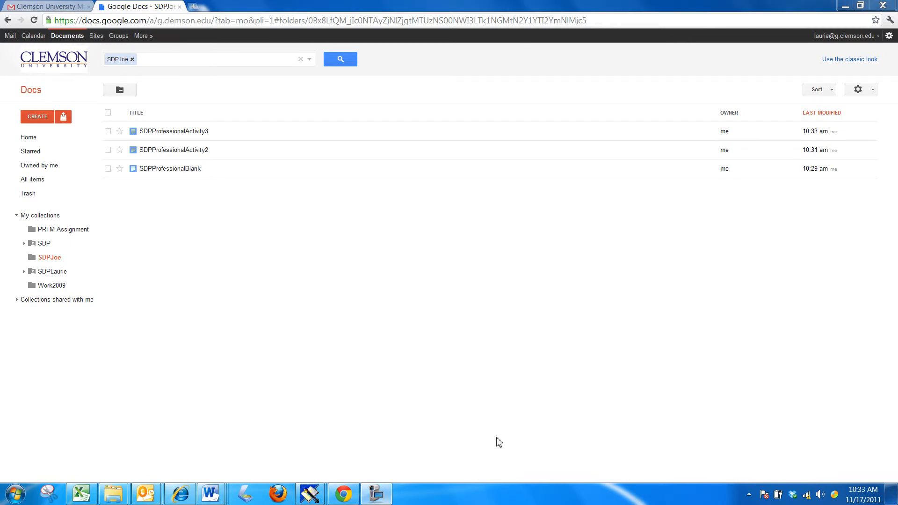